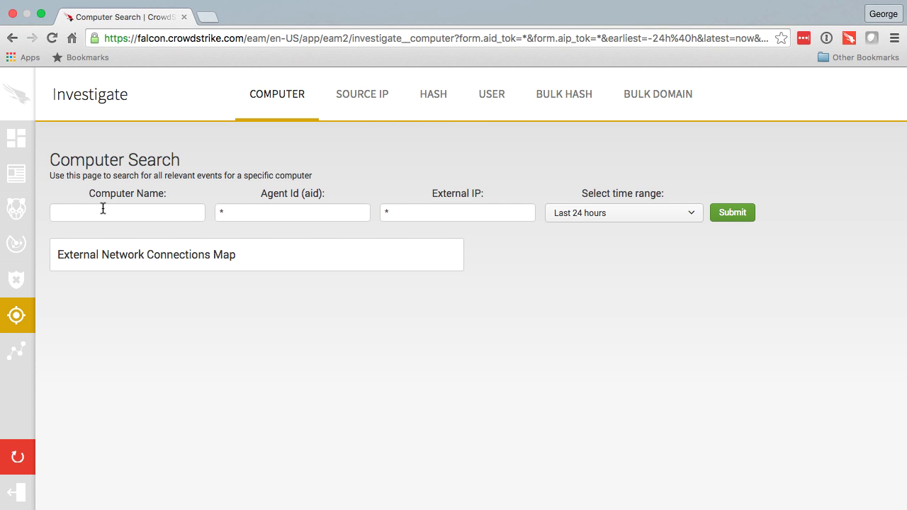
click(153, 208)
text(nancy2in1)
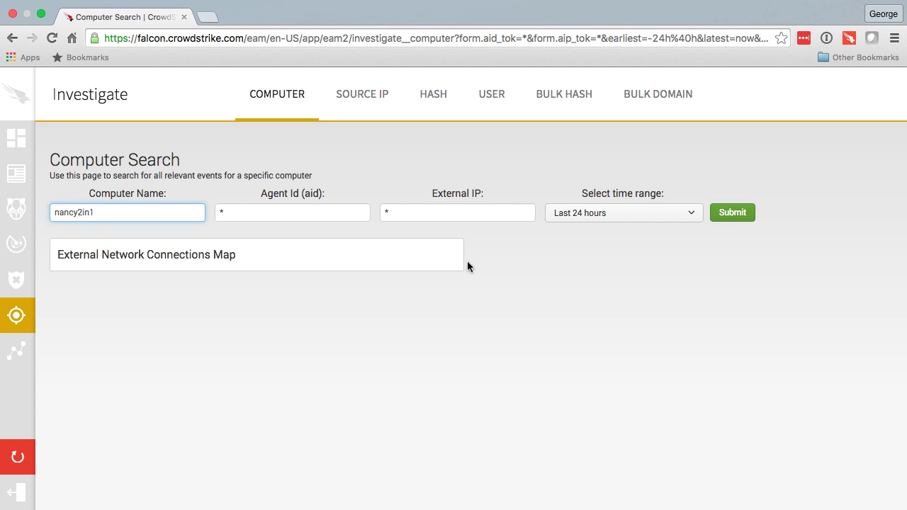
click(581, 216)
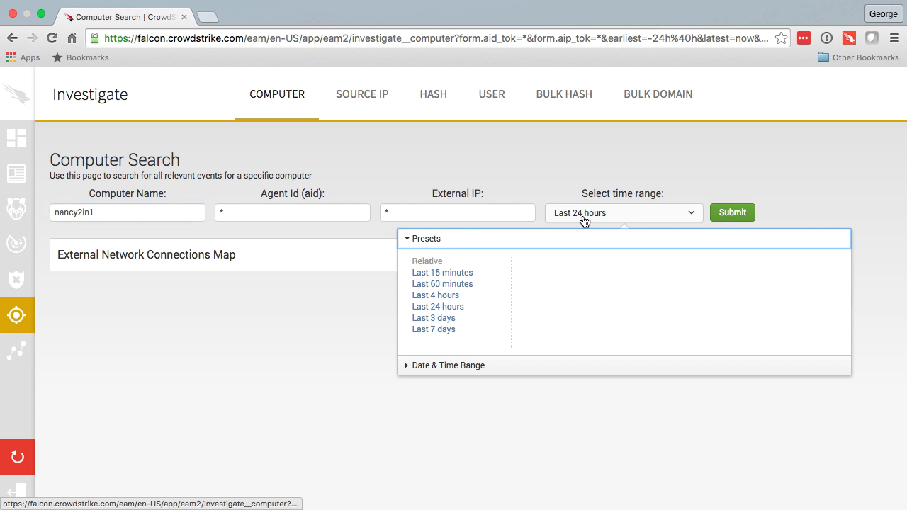
click(432, 330)
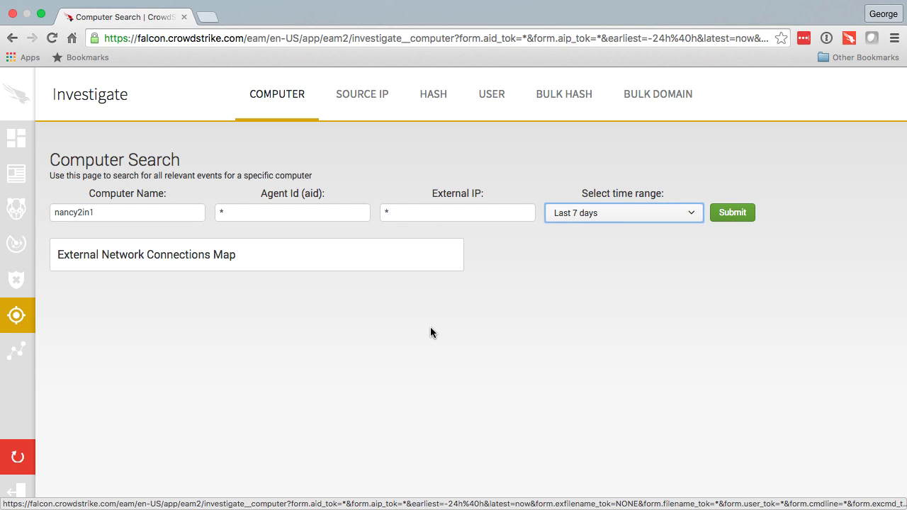
click(596, 215)
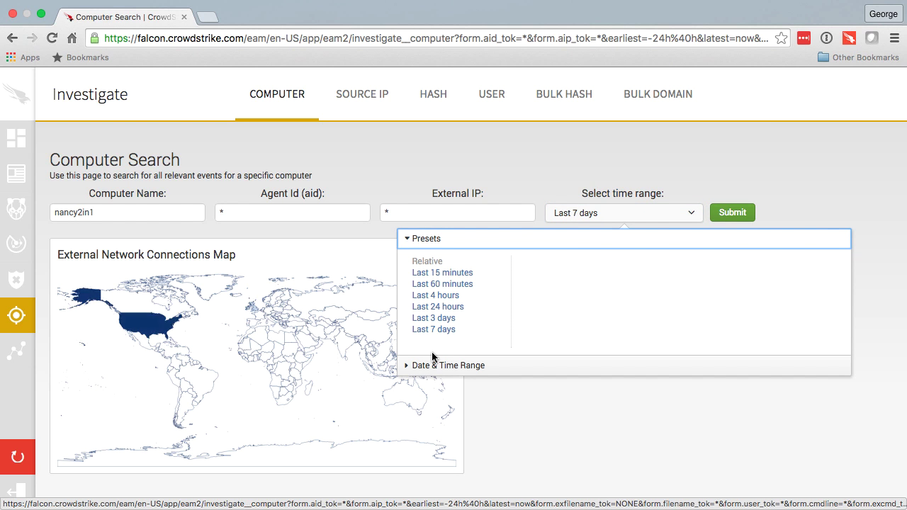
click(737, 215)
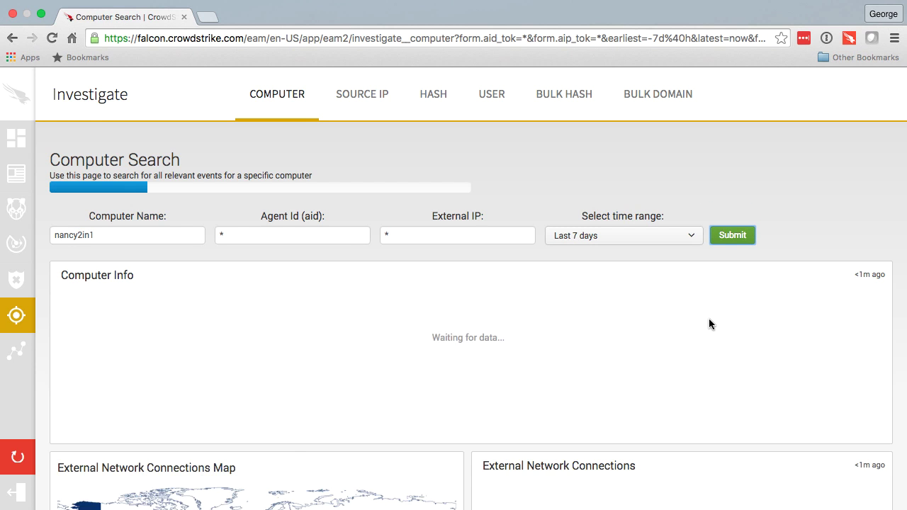
- Scroll through nancy2in1's connections, event counts, users and AV Detections to Process Executions
scroll(711, 315, down, 2)
scroll(713, 314, down, 4)
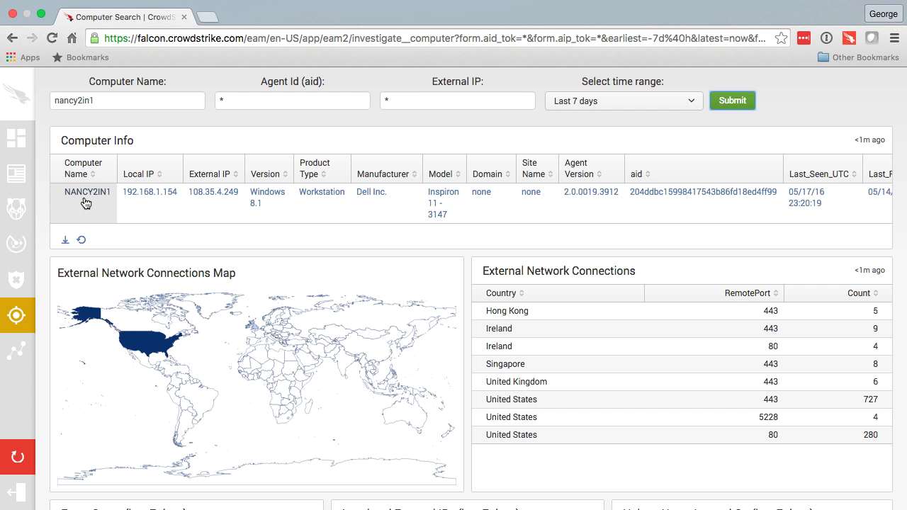
scroll(101, 203, right, 3)
scroll(101, 204, right, 1)
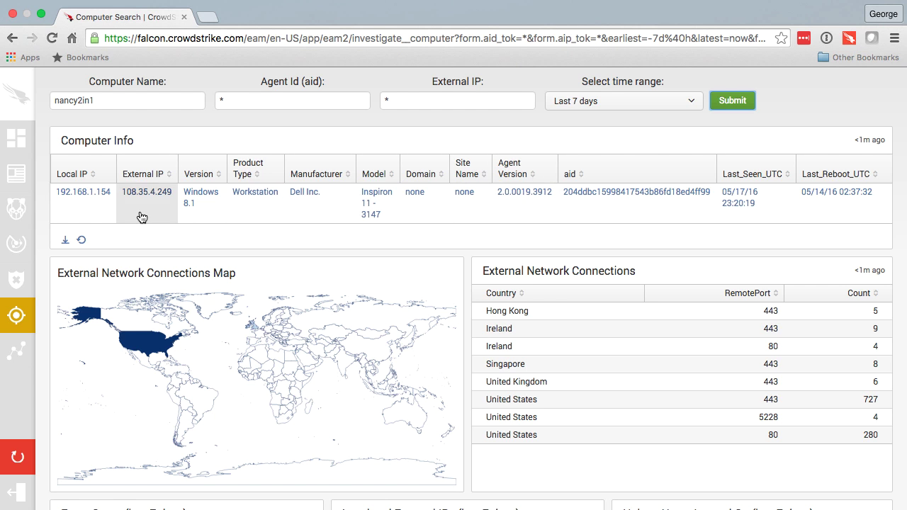
scroll(153, 213, left, 2)
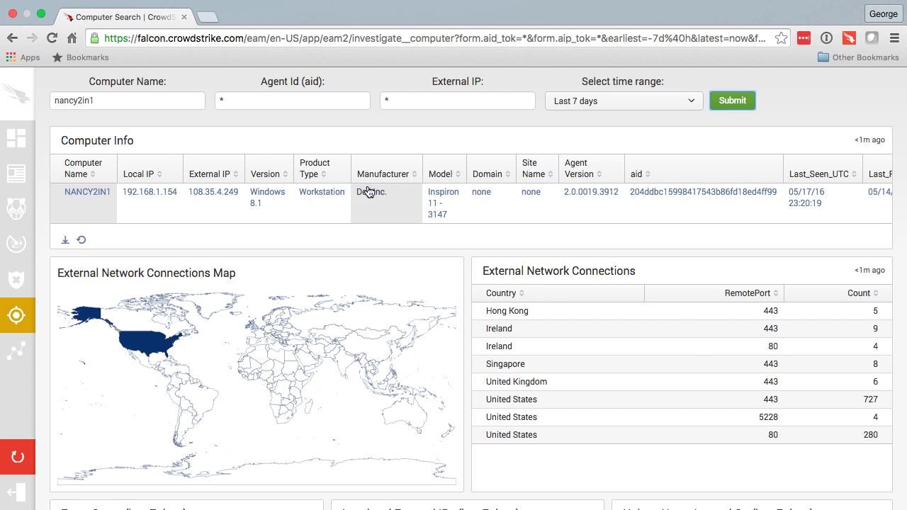
scroll(659, 414, down, 3)
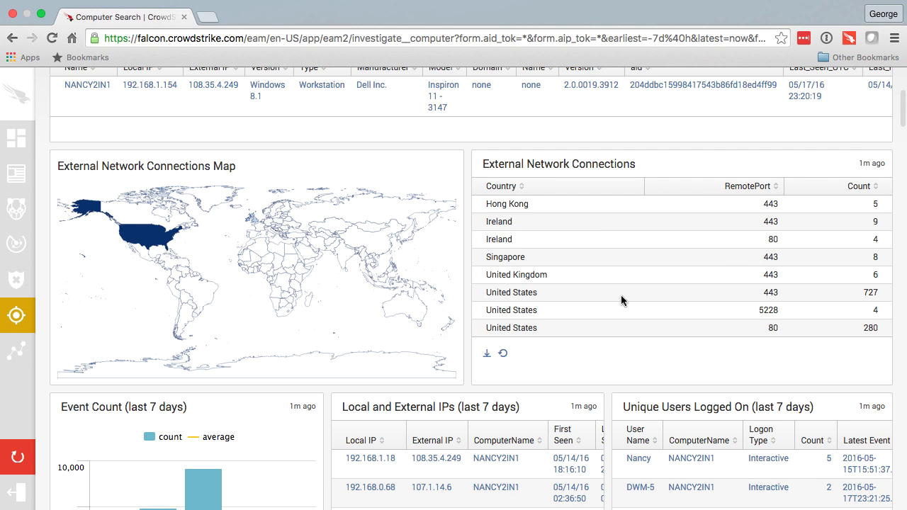
scroll(622, 300, down, 4)
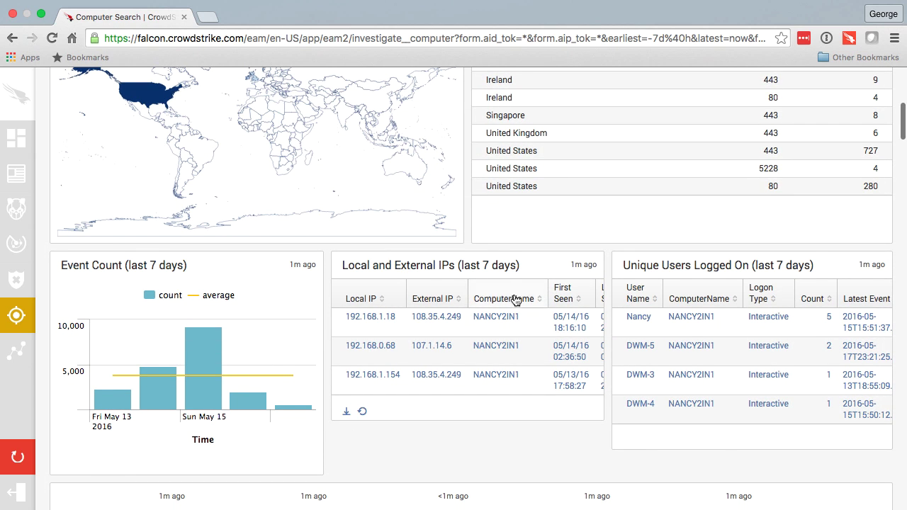
scroll(719, 441, down, 2)
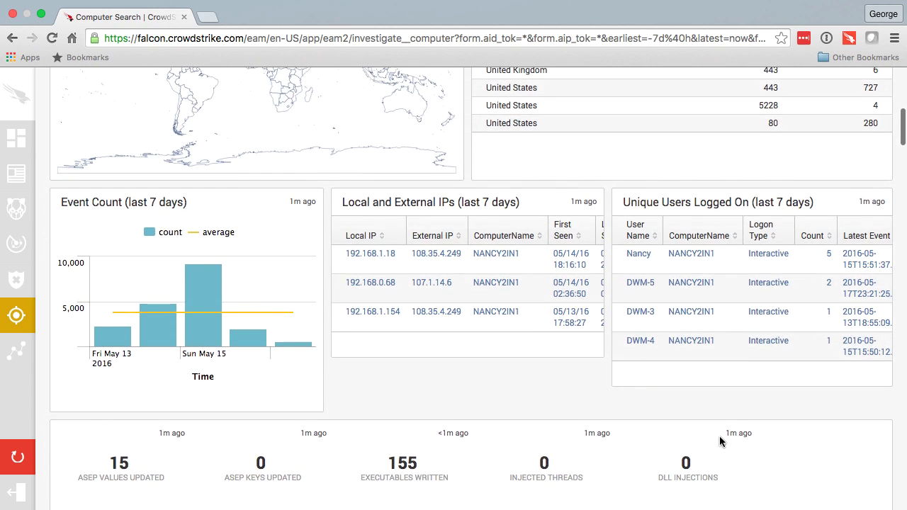
scroll(728, 365, down, 4)
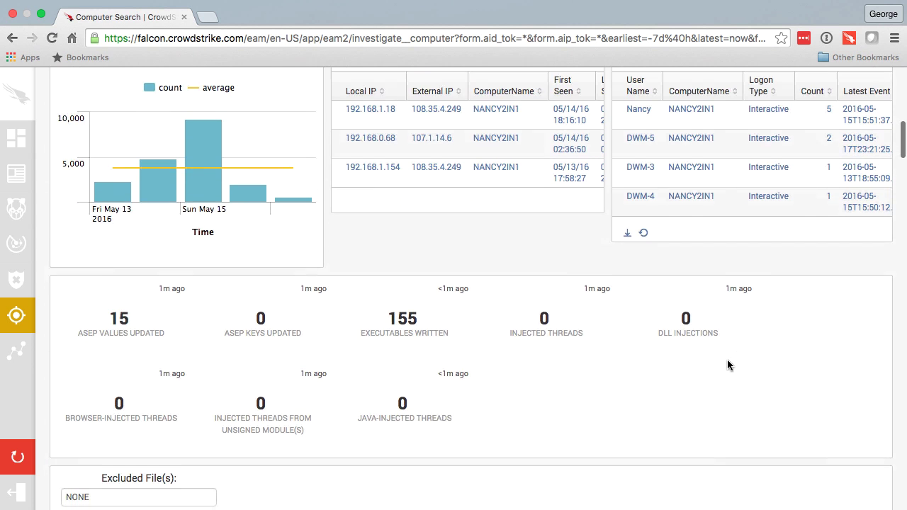
scroll(728, 365, down, 2)
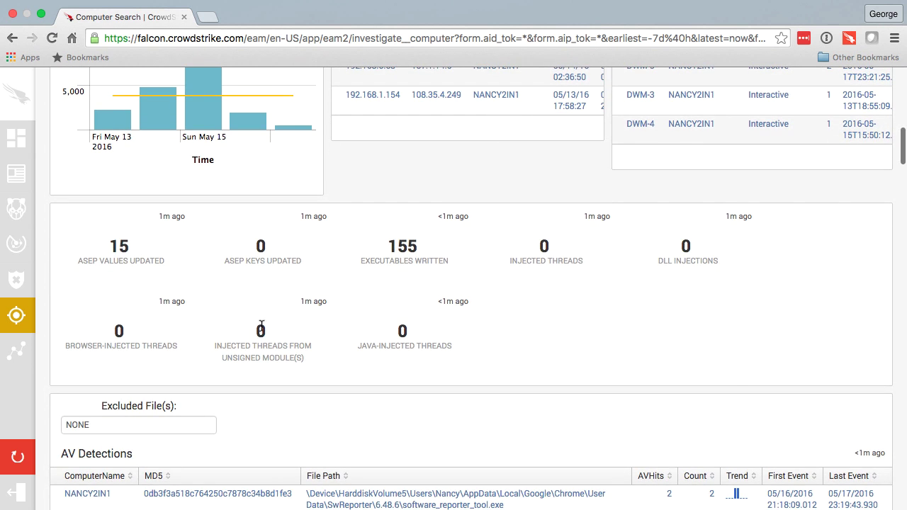
scroll(468, 258, down, 10)
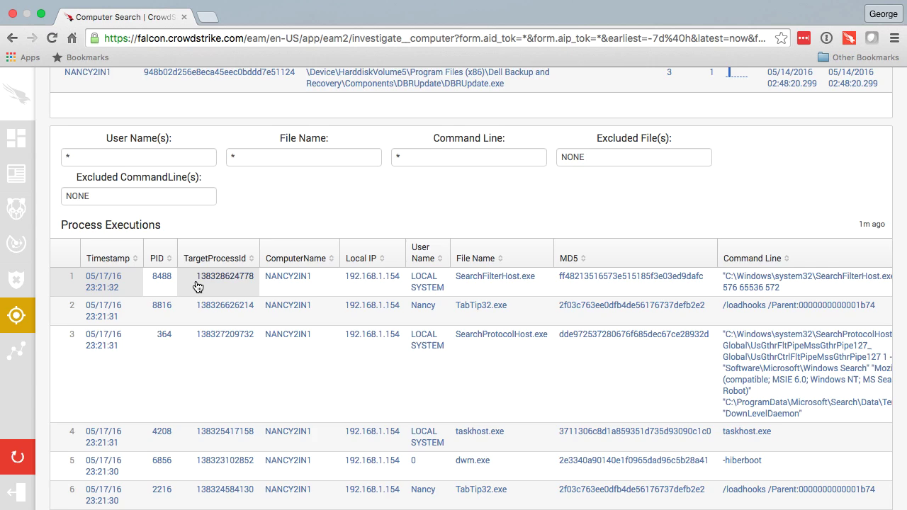
scroll(197, 286, down, 3)
scroll(198, 286, down, 1)
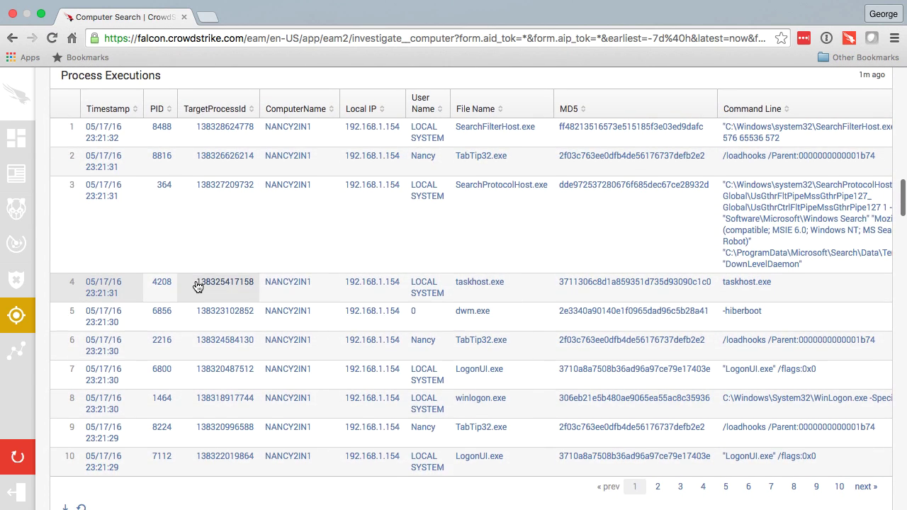
scroll(334, 287, right, 2)
scroll(337, 292, right, 6)
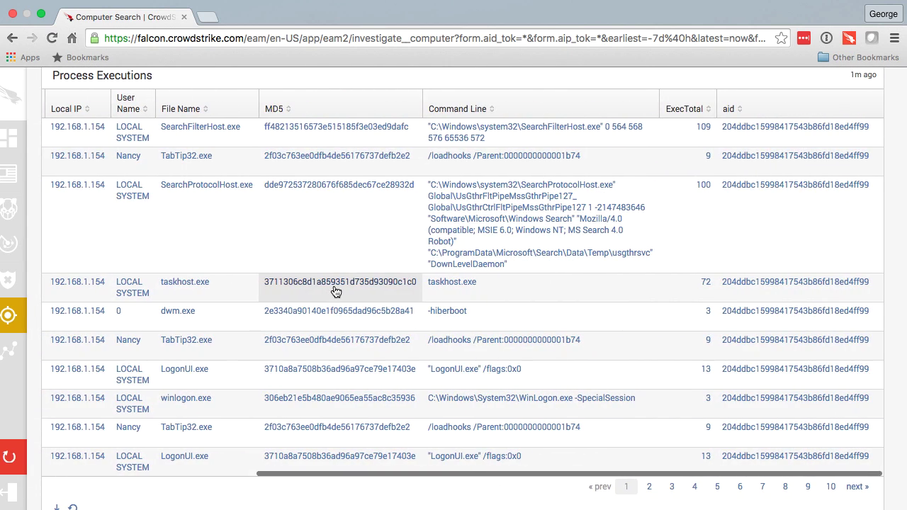
scroll(336, 291, left, 8)
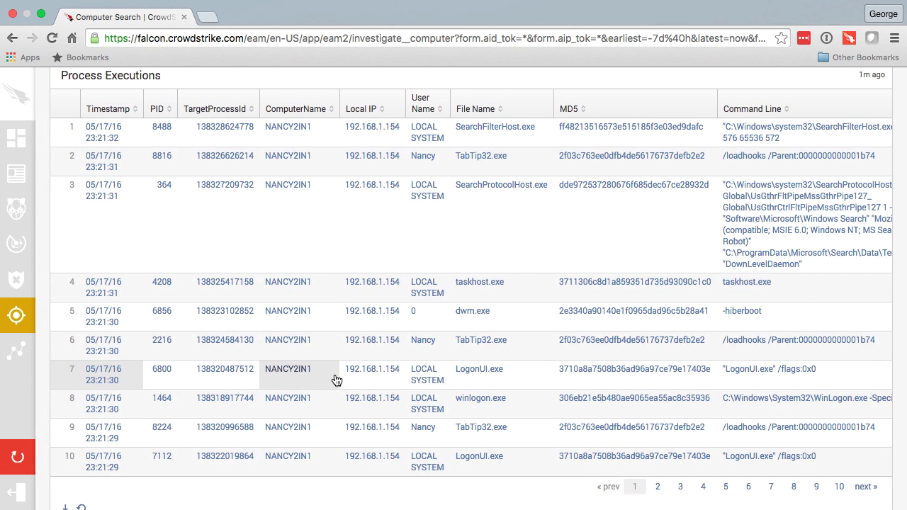
scroll(330, 365, up, 3)
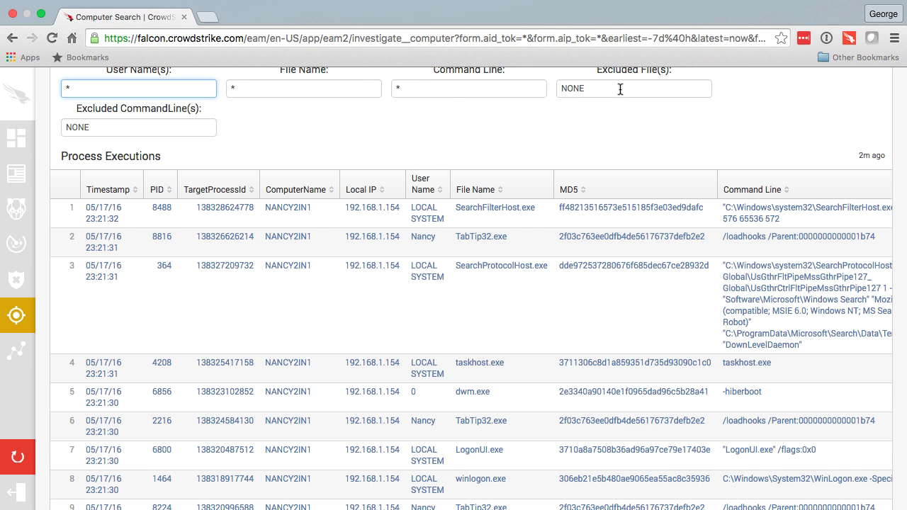
scroll(563, 257, down, 2)
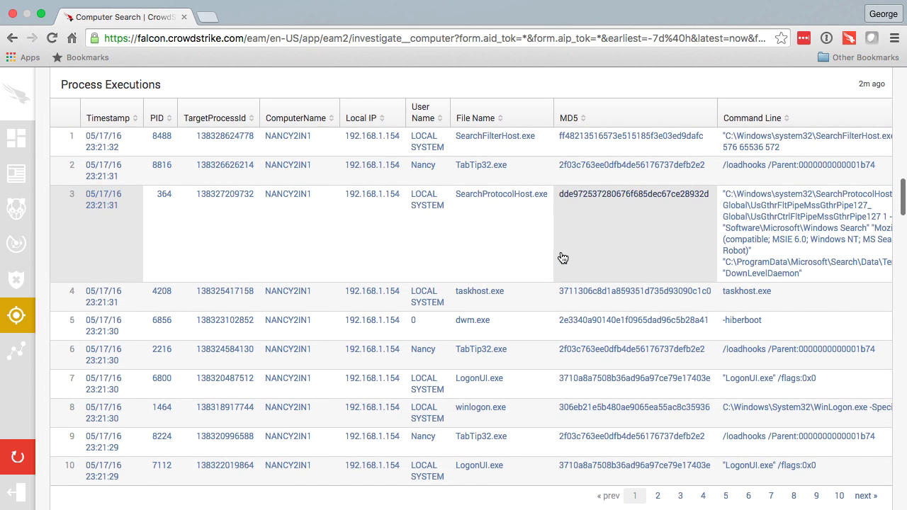
scroll(563, 258, down, 10)
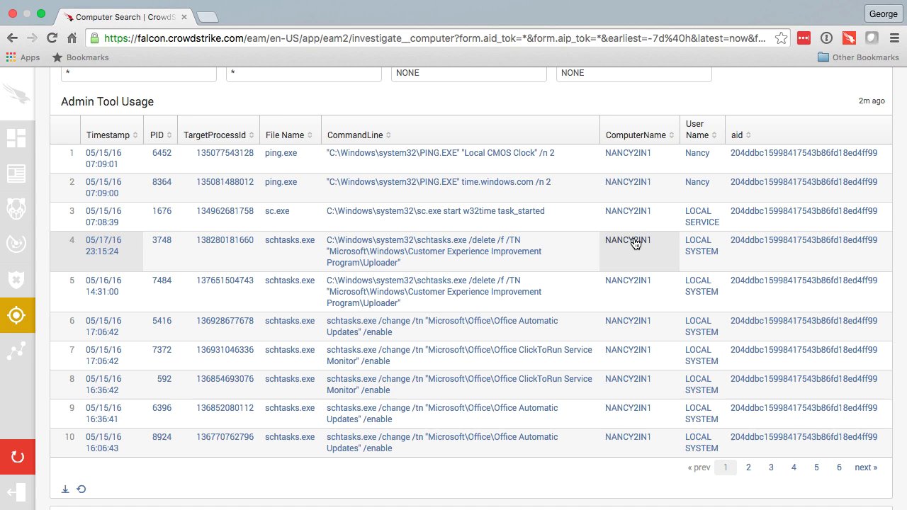
scroll(636, 243, down, 2)
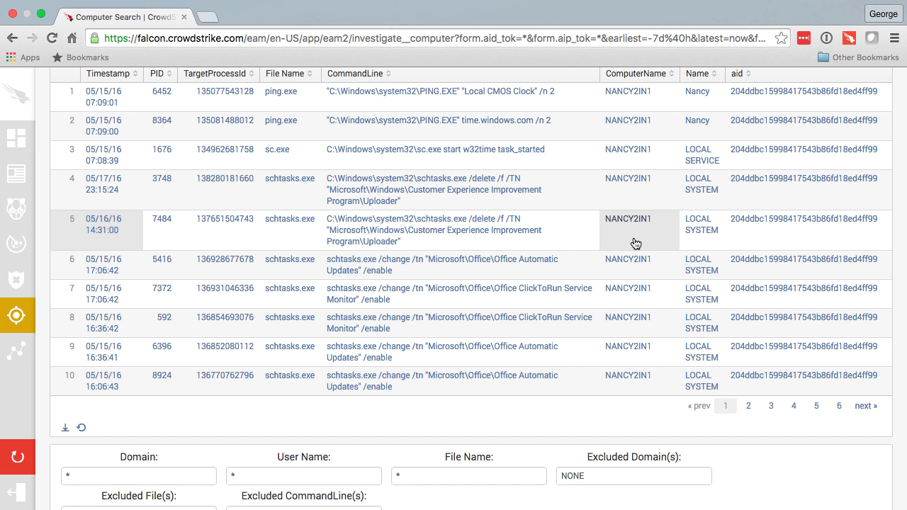
scroll(636, 244, down, 12)
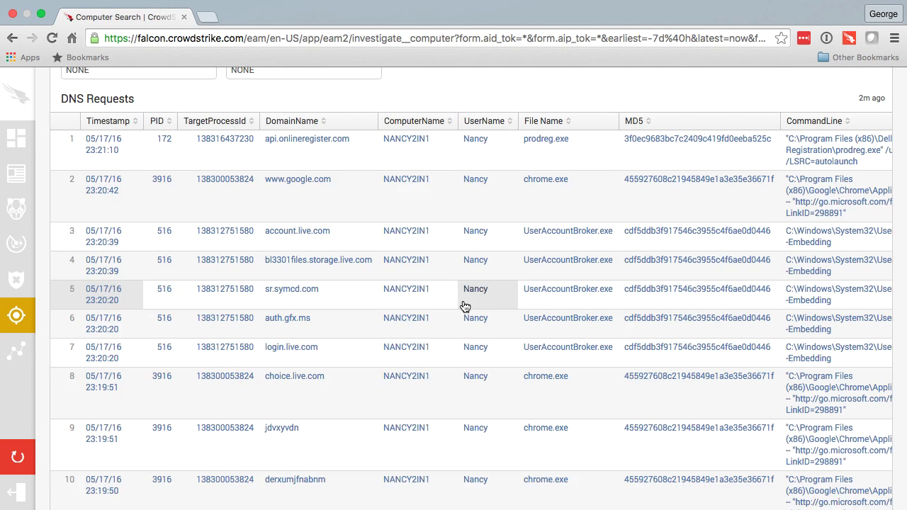
- Scroll down to the Network Listening table showing BtvStack.exe on 52001 and Dropbox.exe ports
scroll(465, 307, right, 5)
scroll(465, 306, right, 2)
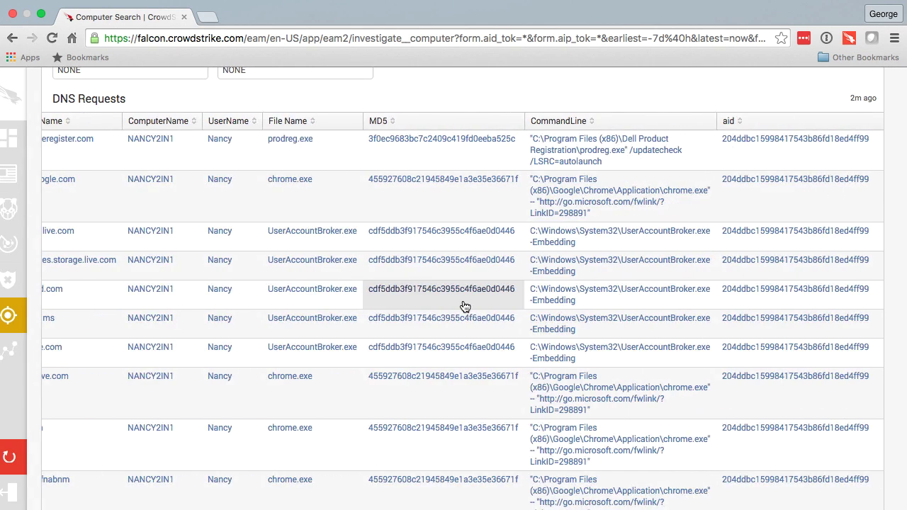
scroll(465, 306, left, 8)
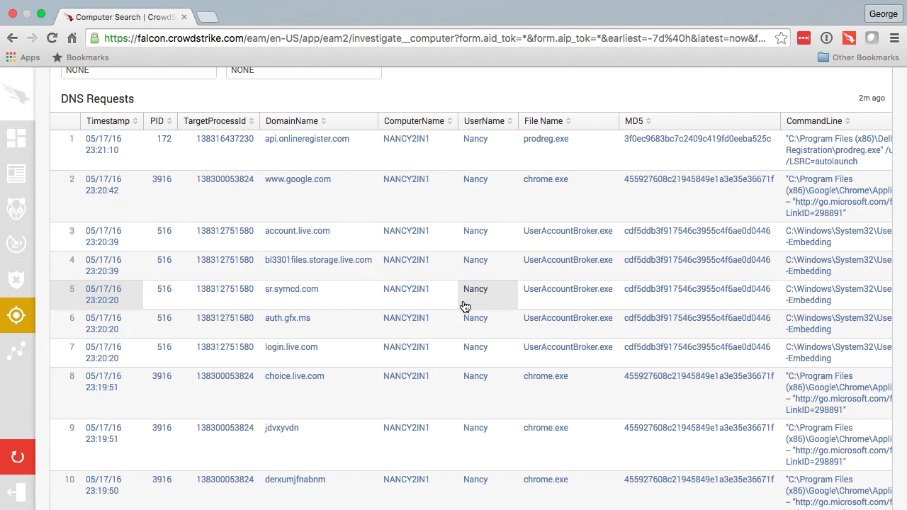
scroll(465, 307, down, 5)
scroll(465, 306, down, 1)
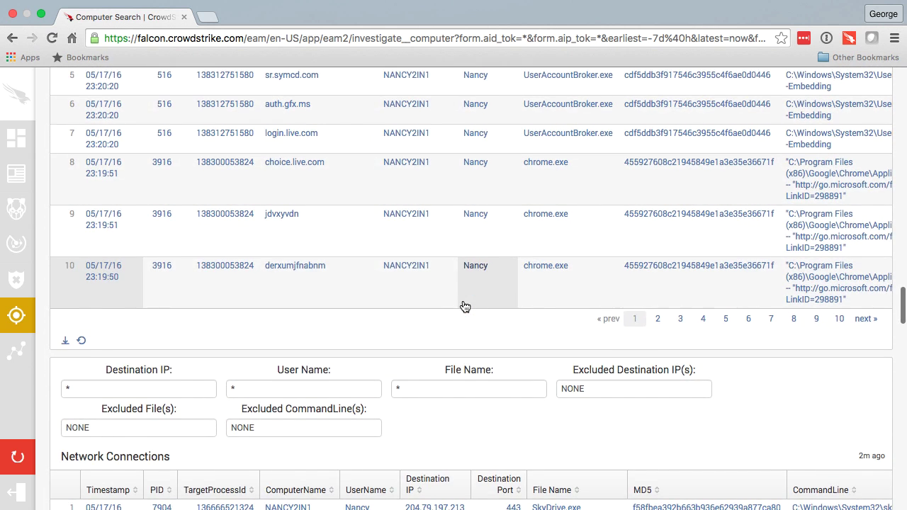
scroll(465, 306, down, 9)
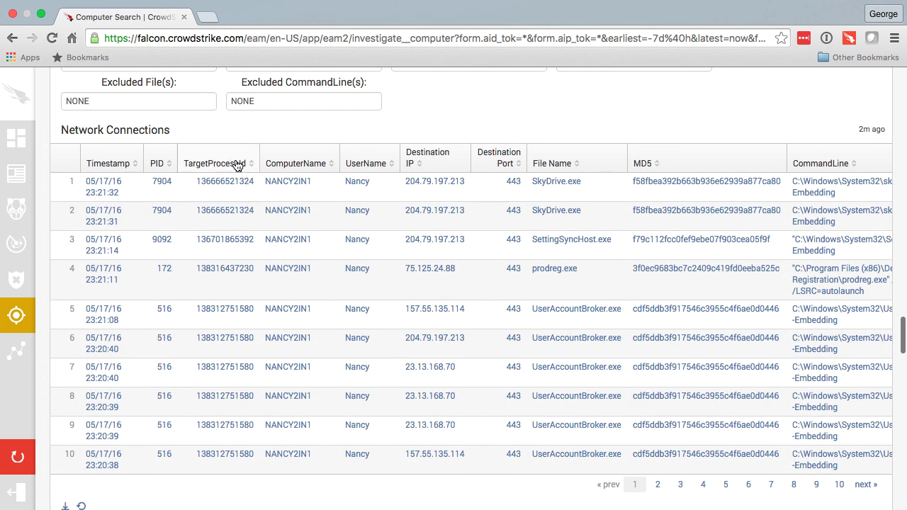
scroll(326, 449, down, 1)
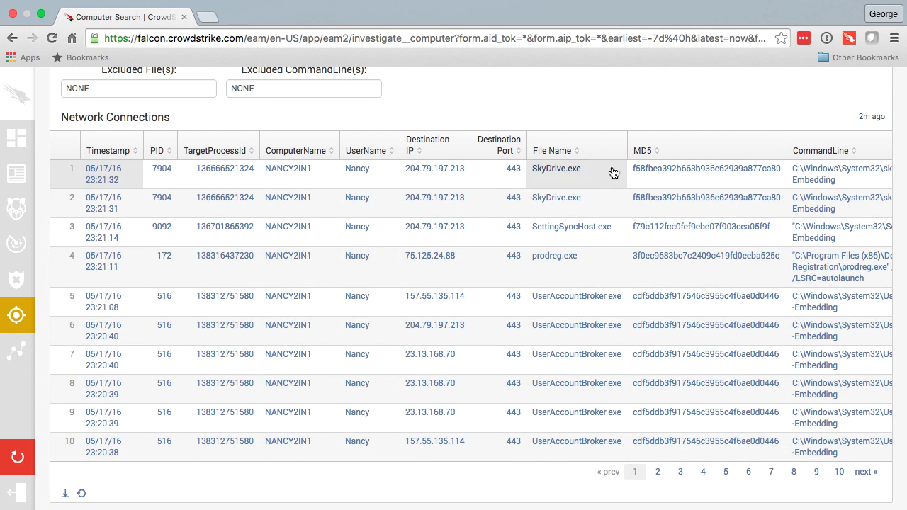
scroll(574, 205, right, 5)
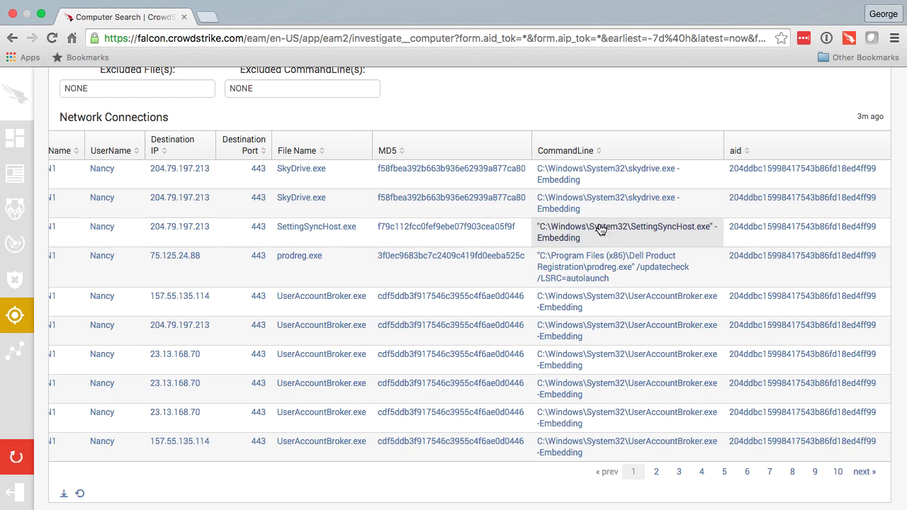
scroll(100, 237, left, 5)
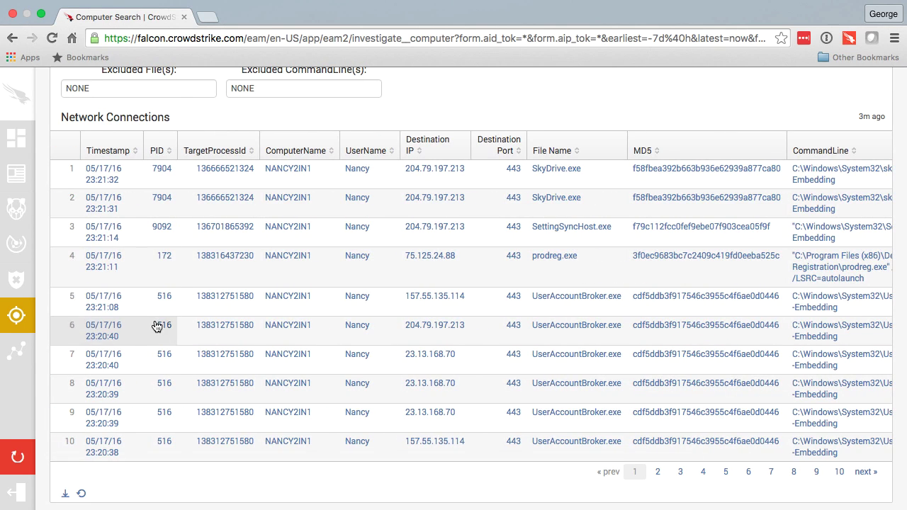
scroll(157, 324, down, 5)
scroll(158, 323, down, 8)
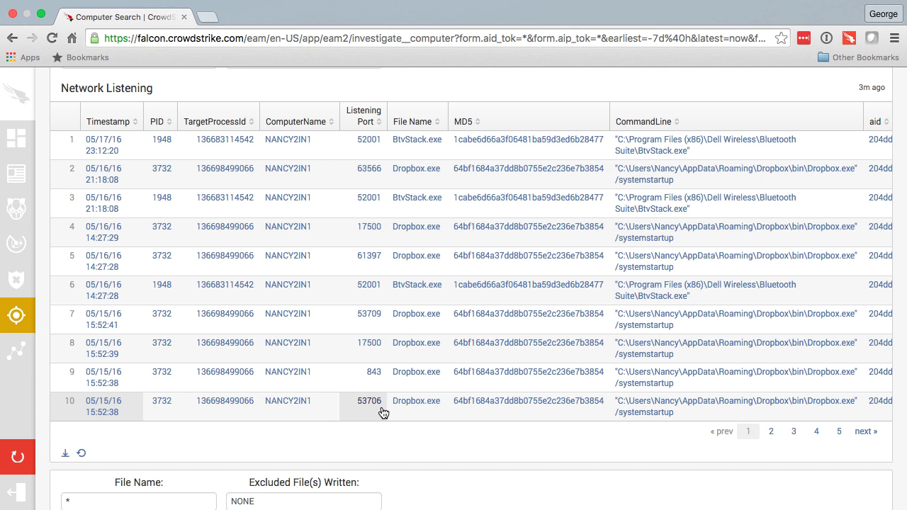
- Check the Network Listening aid column, then scroll down to the Rar / Zip File Written table
scroll(482, 317, right, 4)
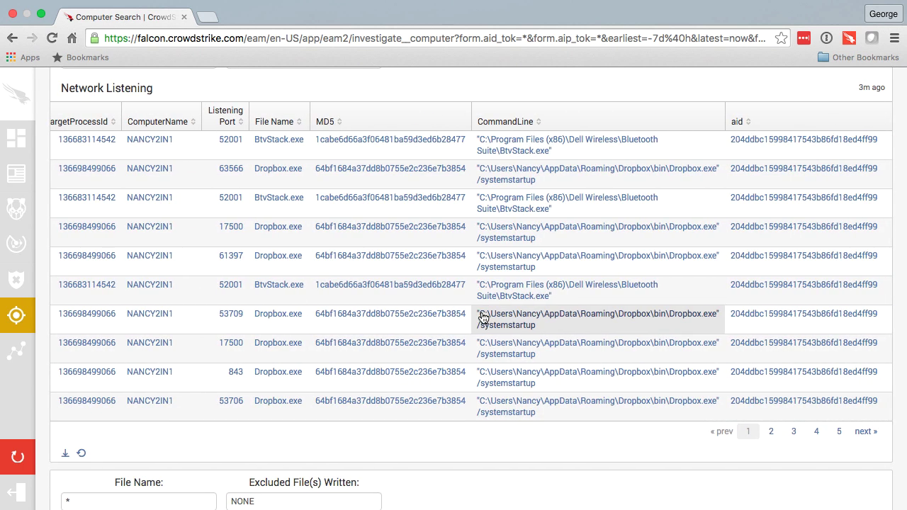
scroll(213, 302, left, 4)
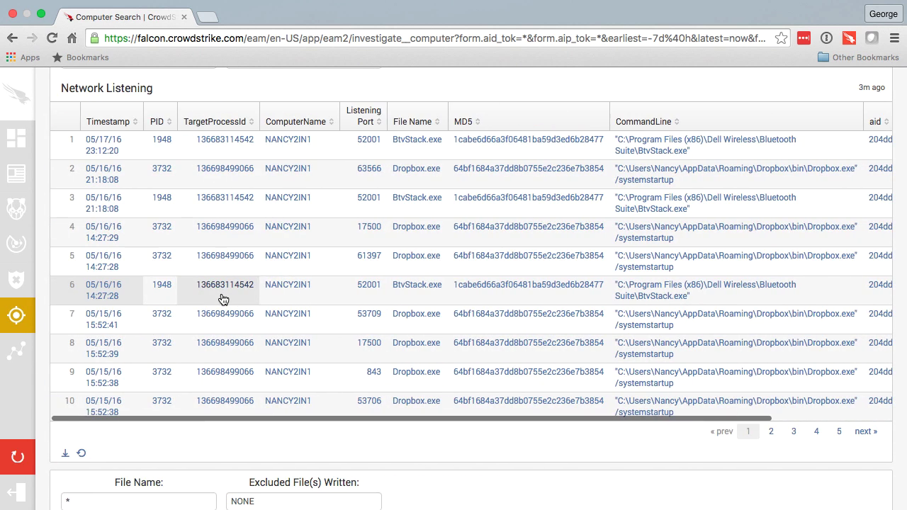
scroll(223, 299, down, 4)
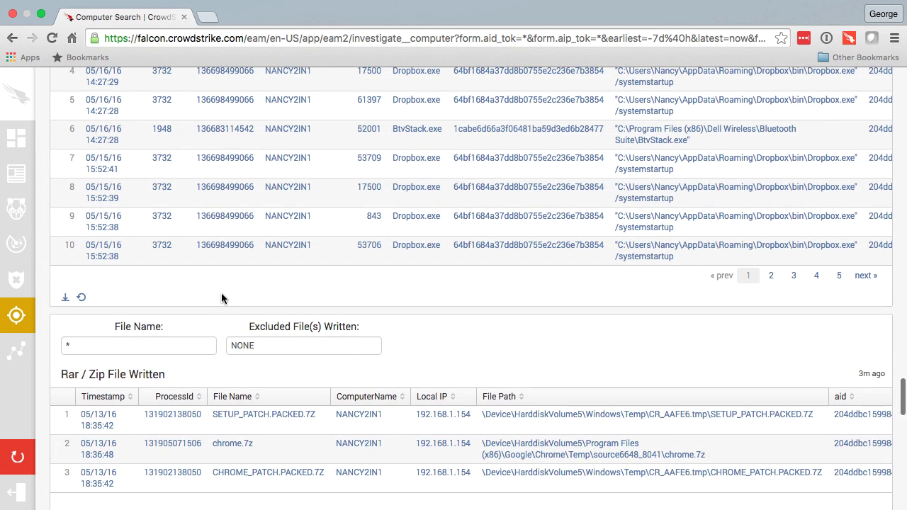
scroll(222, 293, down, 5)
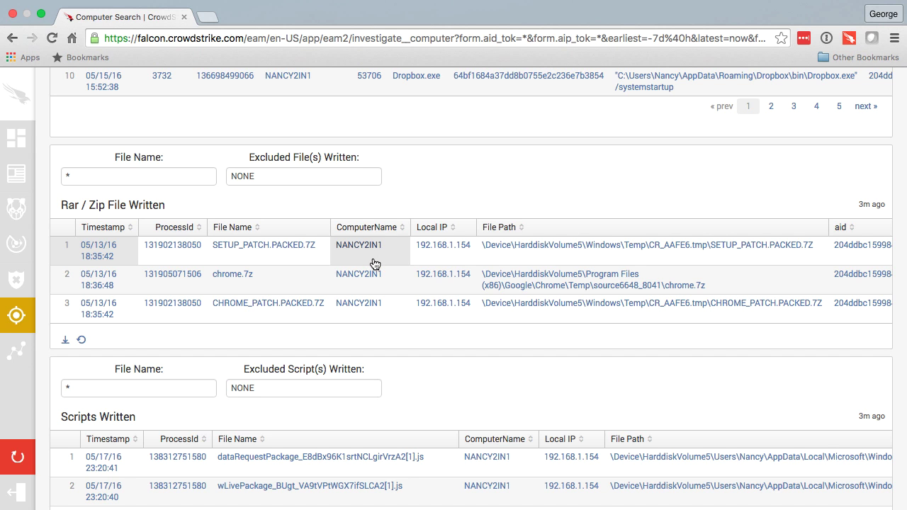
- Scroll past Scripts Written and Executable Activities to the three schtasks.exe Scheduled Task Creations
scroll(375, 264, down, 3)
scroll(373, 263, down, 5)
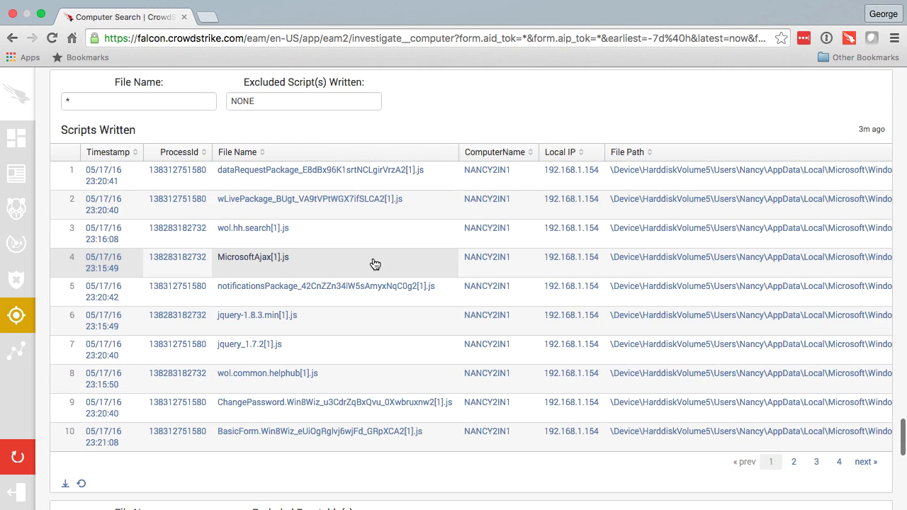
scroll(333, 320, down, 2)
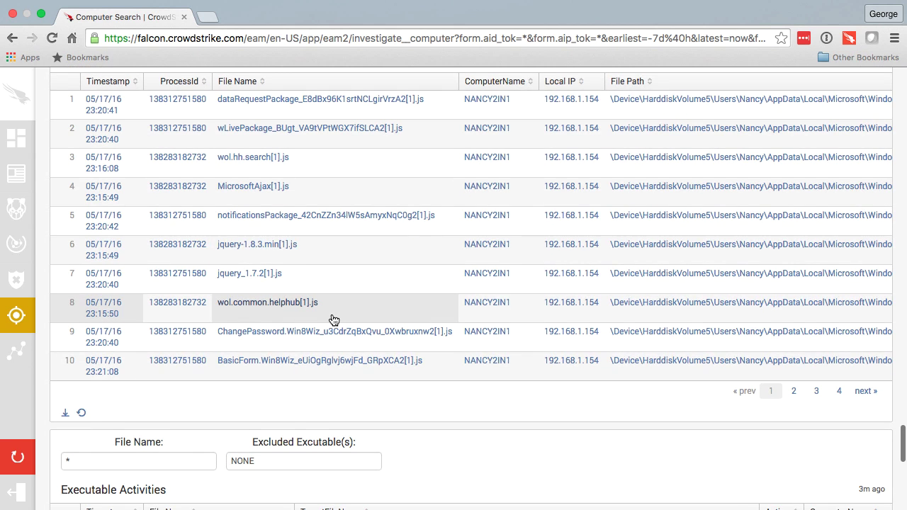
scroll(334, 321, down, 10)
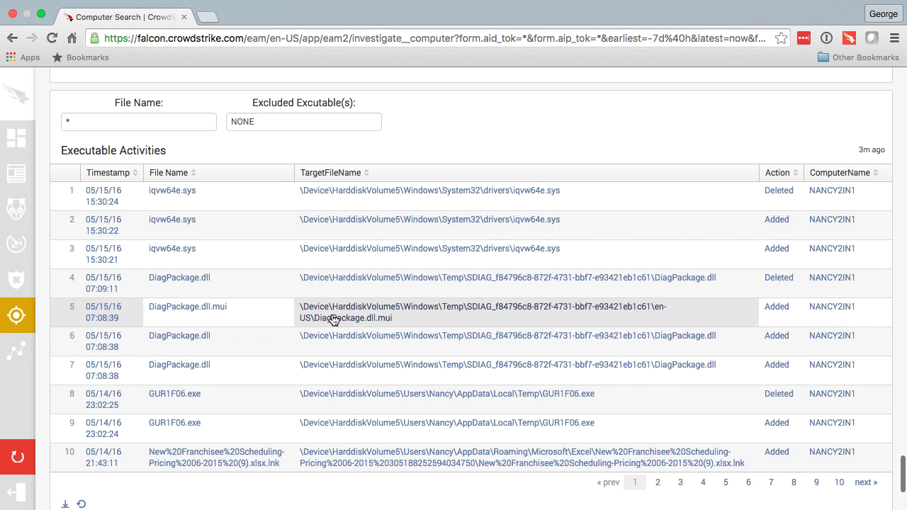
scroll(333, 320, down, 4)
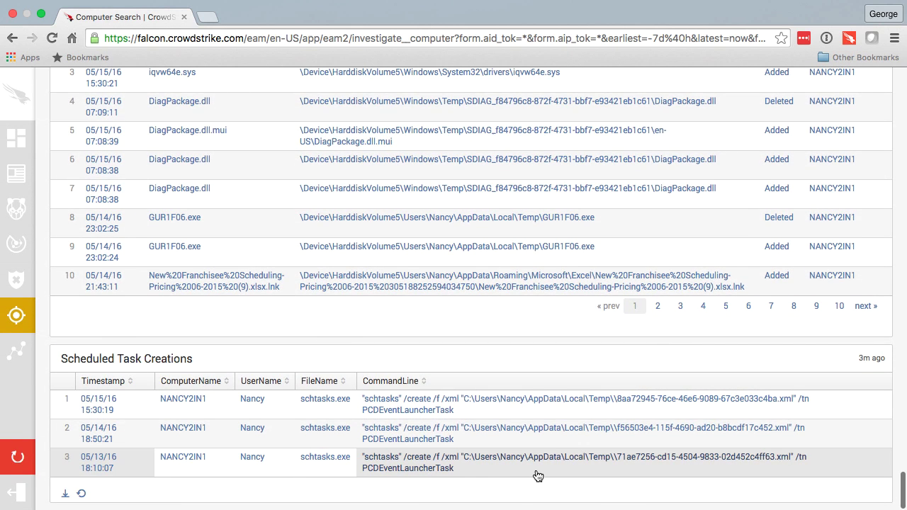
- Scroll back up to the Network Listening table with BtvStack.exe port 52001 at the top
scroll(538, 476, up, 3)
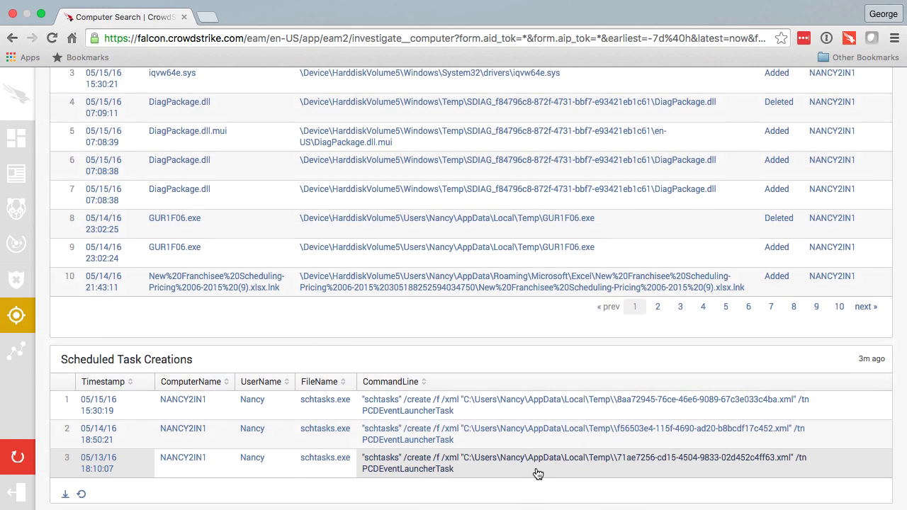
scroll(536, 473, up, 2)
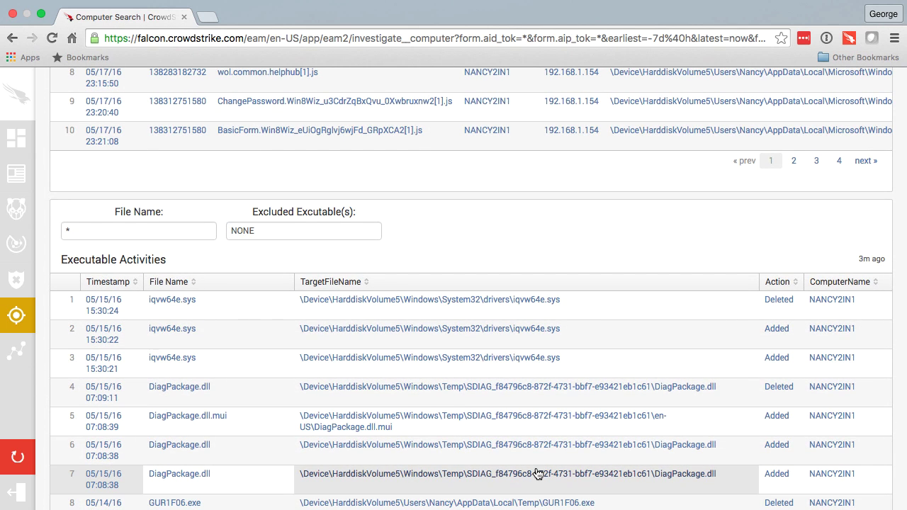
scroll(537, 473, up, 1)
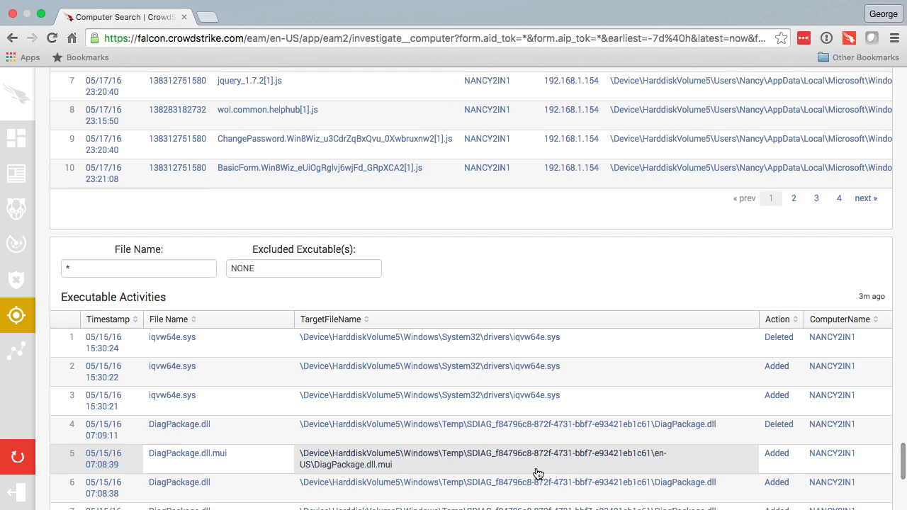
scroll(537, 474, up, 20)
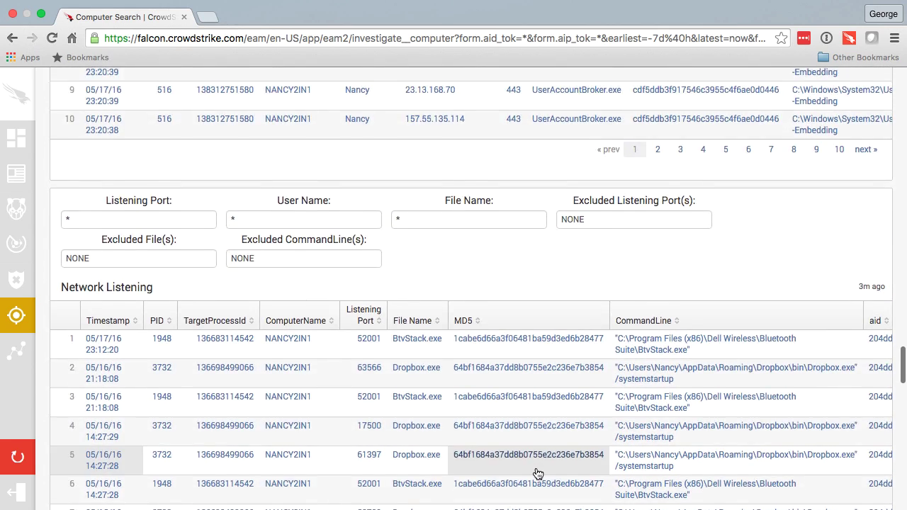
scroll(538, 473, down, 2)
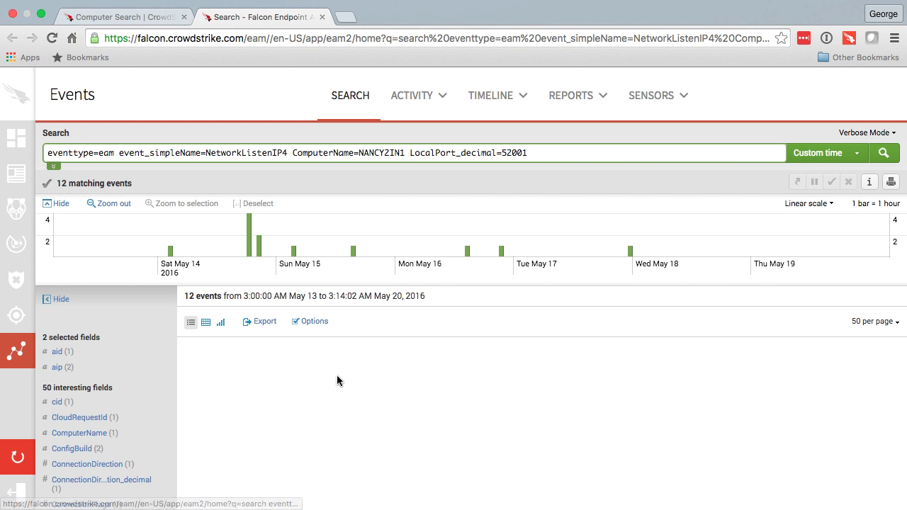
- Review the 12 NetworkListenIP4 events on port 52001 and open the first event's actions menu
scroll(336, 376, down, 3)
scroll(337, 376, down, 3)
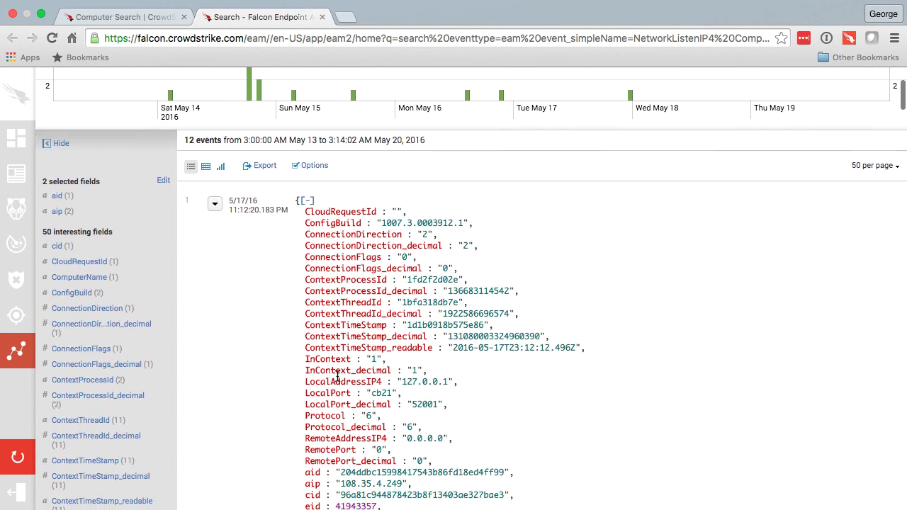
scroll(338, 380, down, 10)
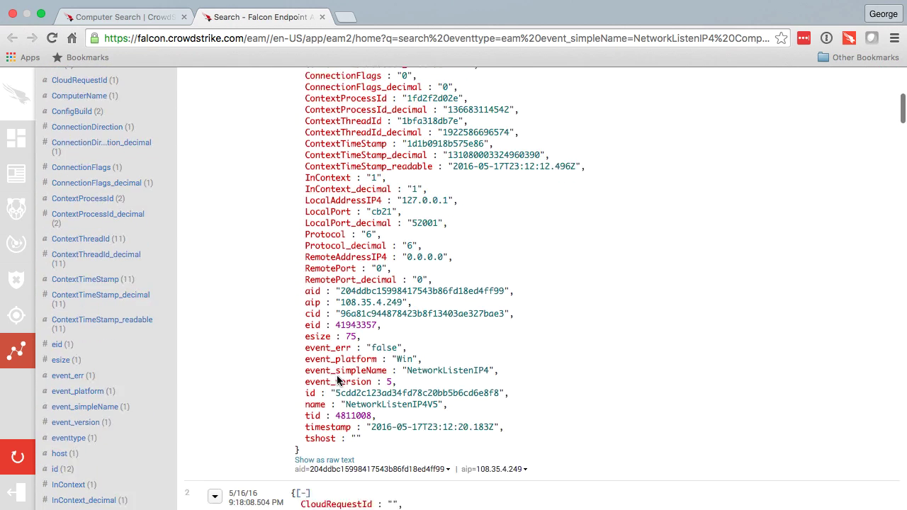
scroll(338, 376, down, 5)
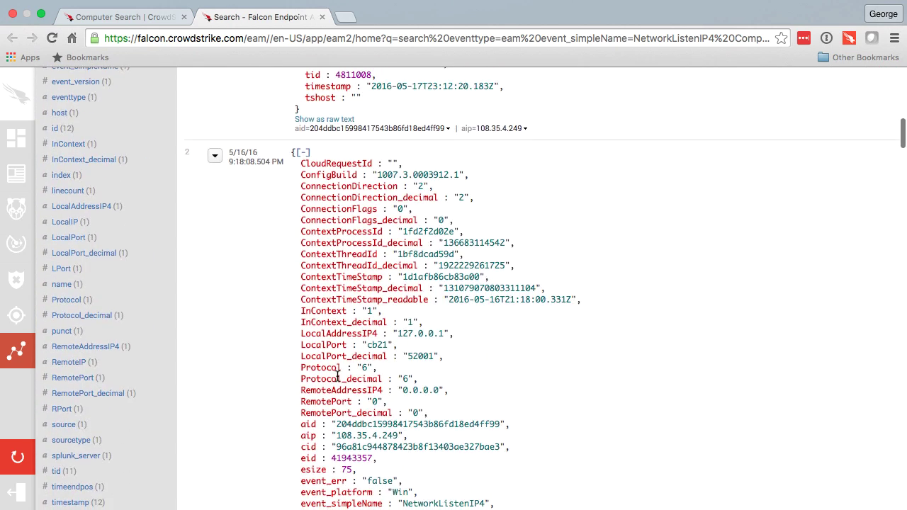
scroll(337, 377, down, 18)
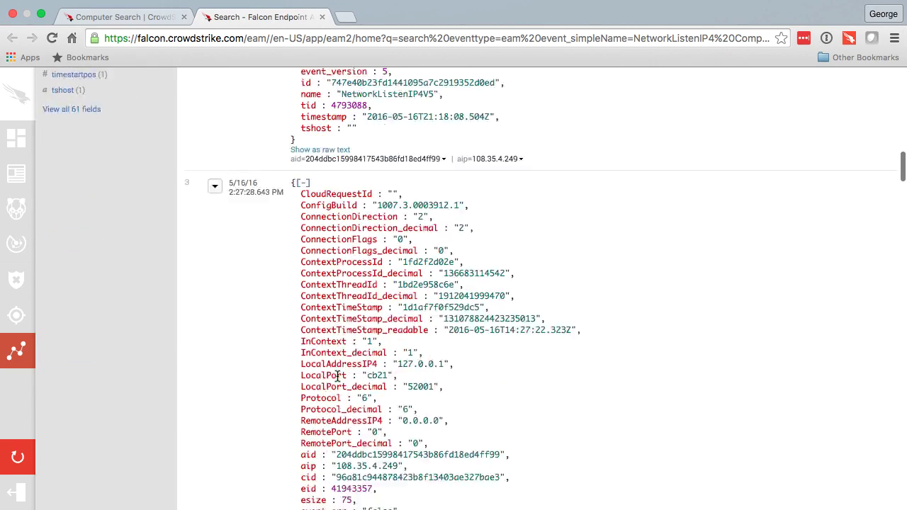
scroll(339, 380, down, 7)
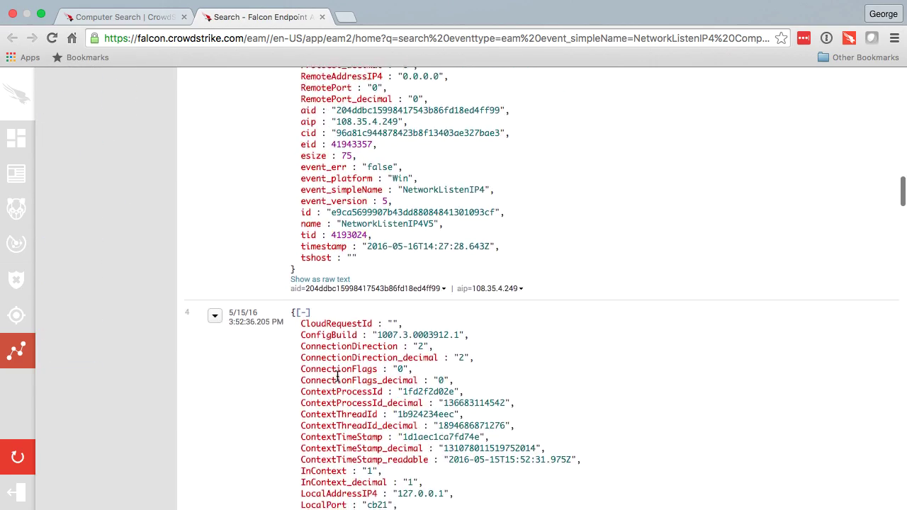
scroll(337, 381, up, 12)
scroll(338, 380, up, 10)
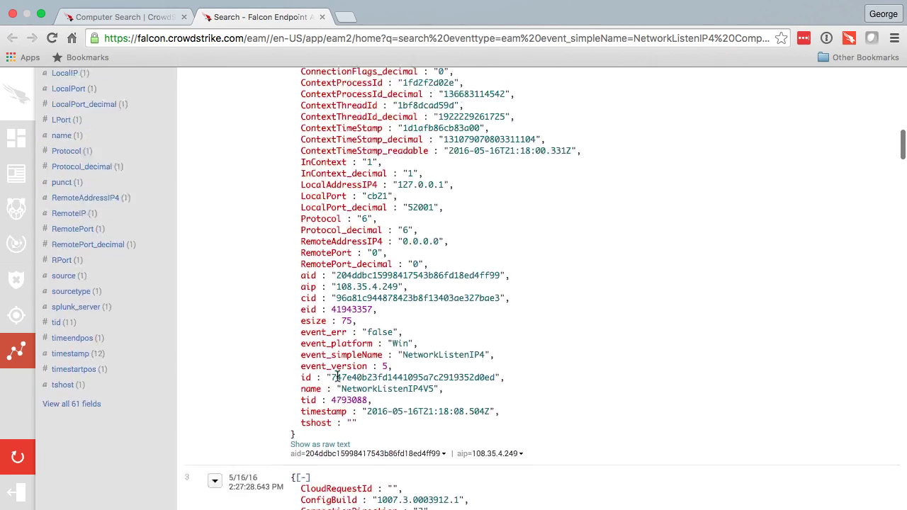
scroll(338, 377, up, 12)
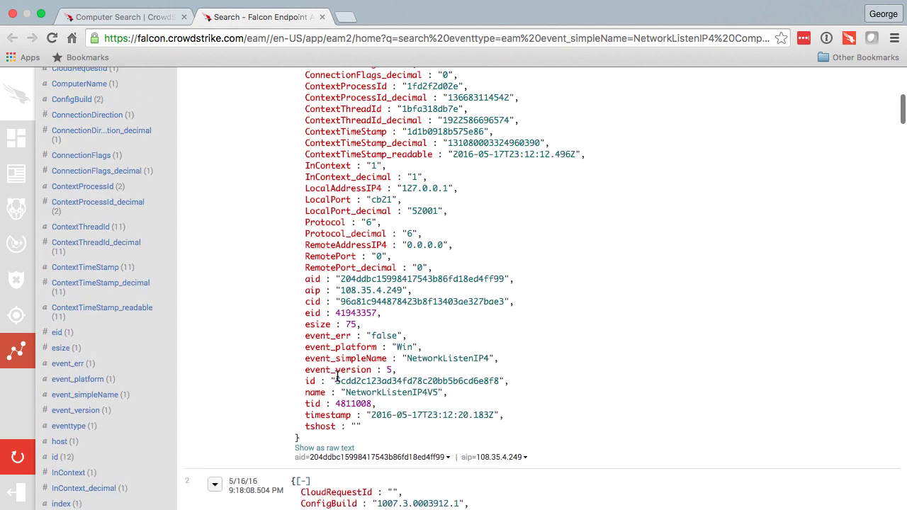
scroll(339, 382, down, 2)
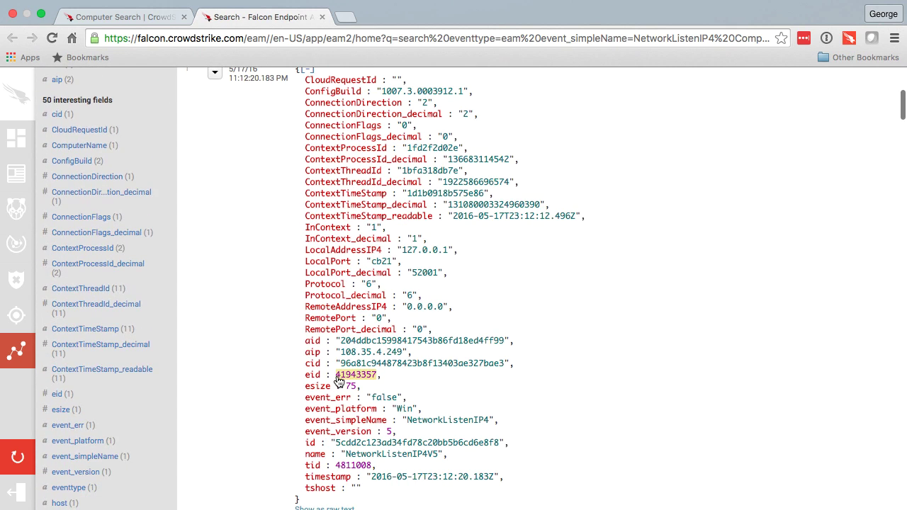
scroll(339, 381, up, 1)
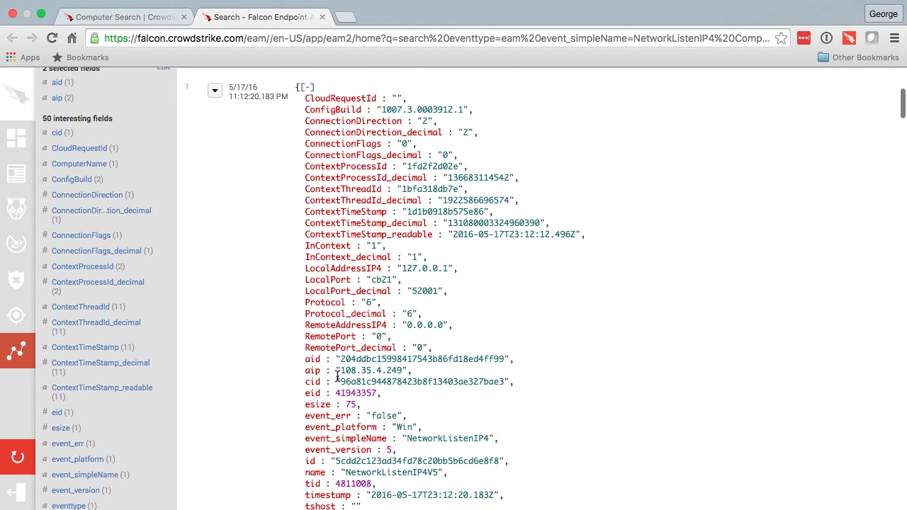
click(214, 92)
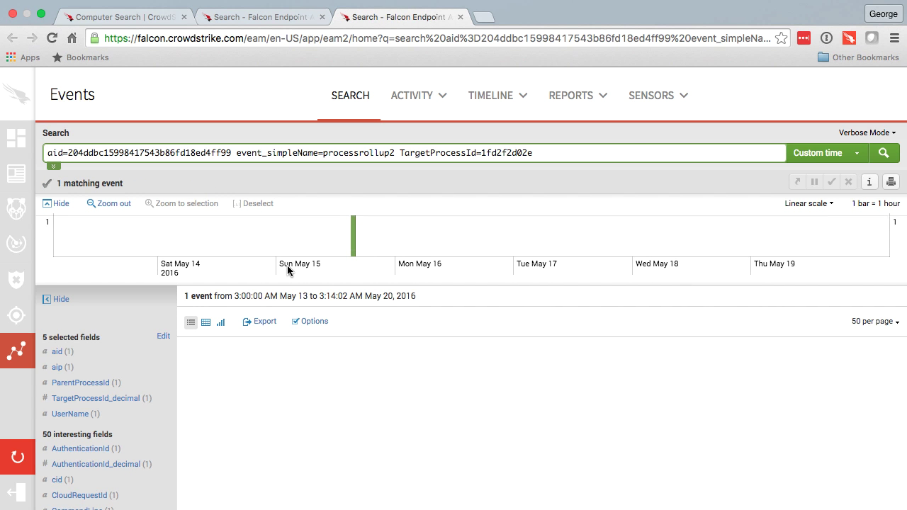
- Scroll through the ProcessRollup2 event fields identifying BtvStack.exe from Dell Wireless Bluetooth Suite
scroll(287, 265, down, 5)
scroll(288, 265, down, 1)
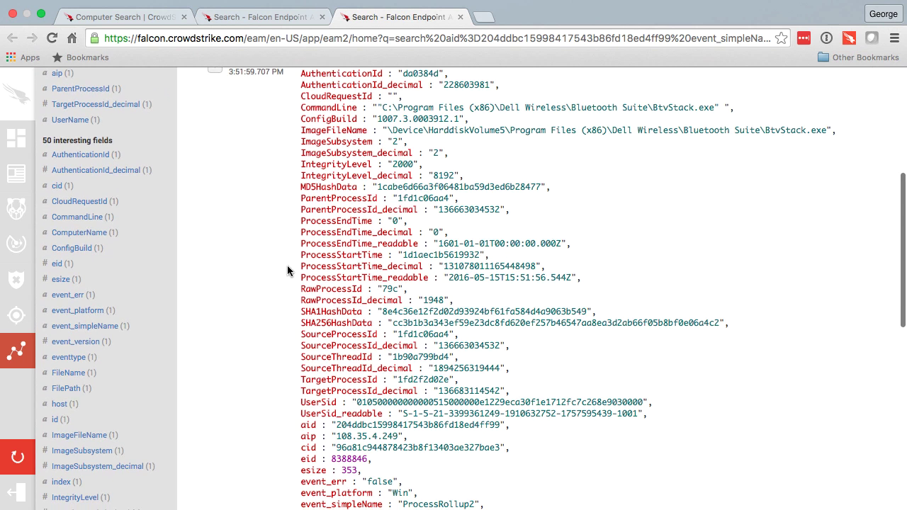
scroll(473, 225, down, 2)
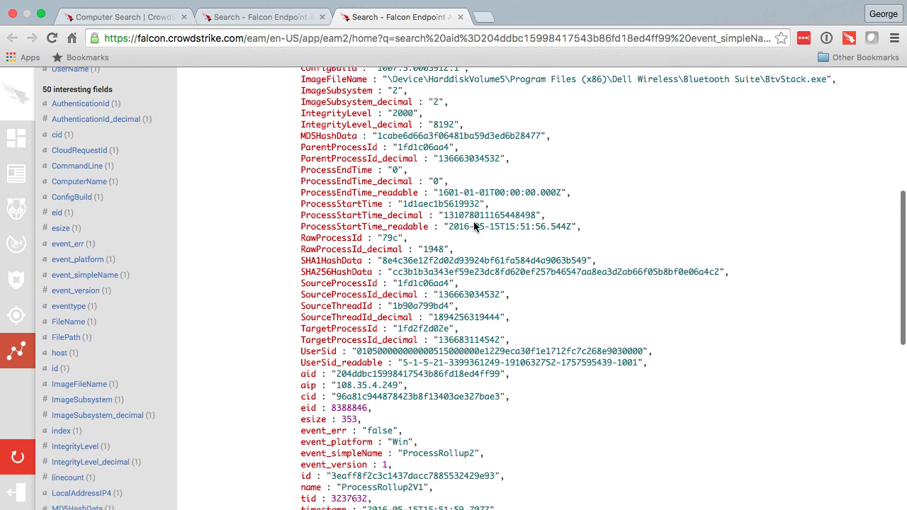
scroll(474, 225, down, 2)
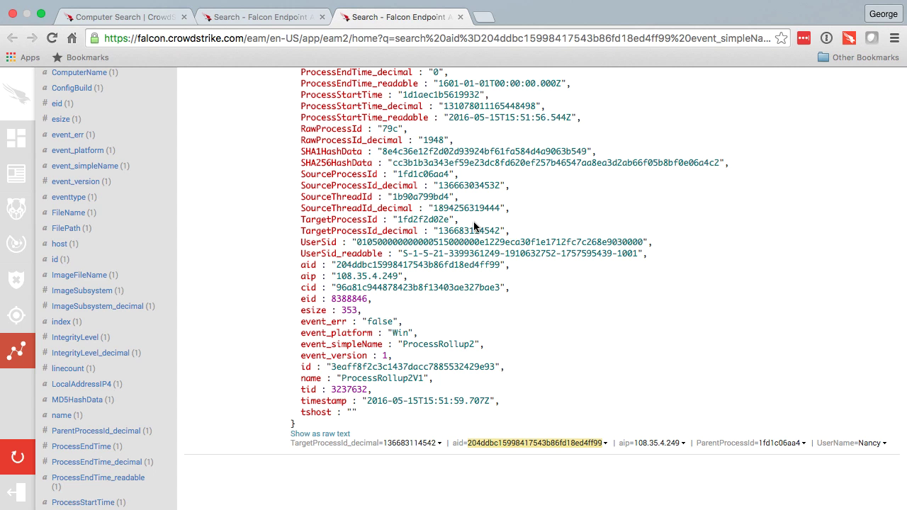
scroll(474, 224, up, 2)
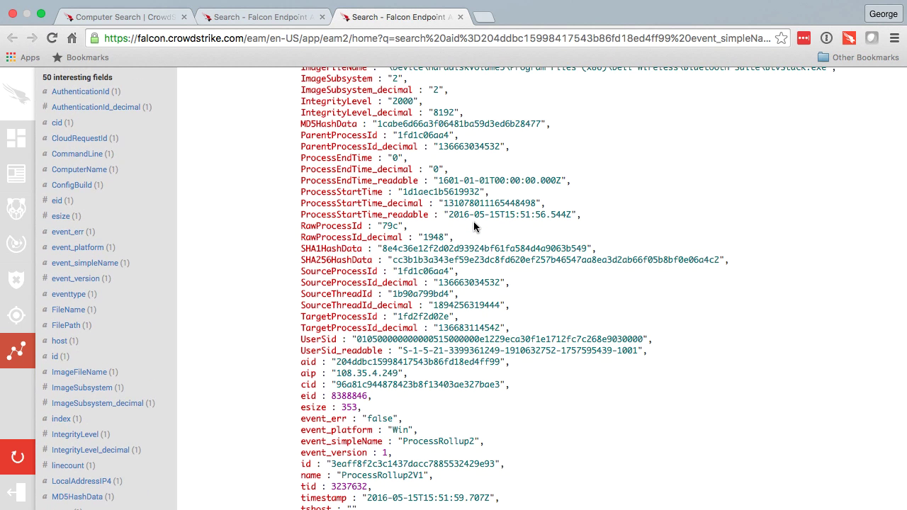